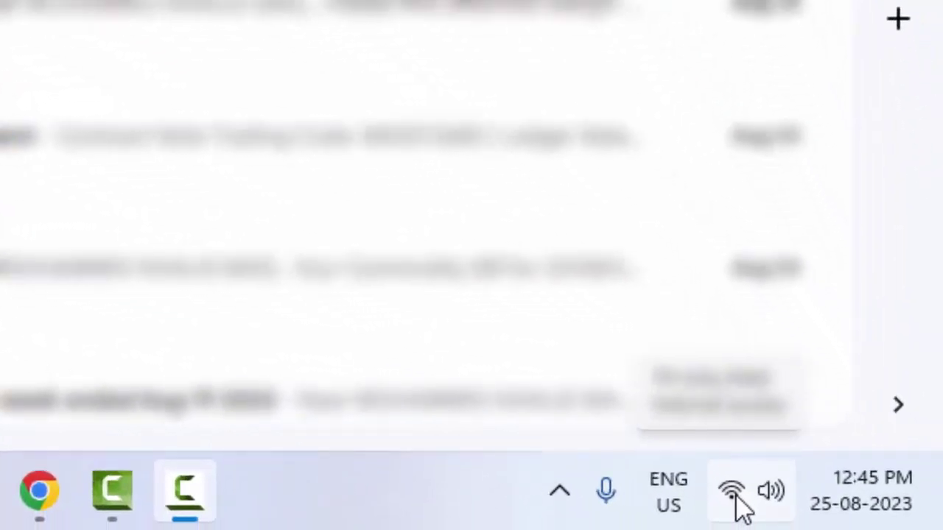
# Step: Check the current Wi-Fi connection in the system network list
pyautogui.click(735, 495)
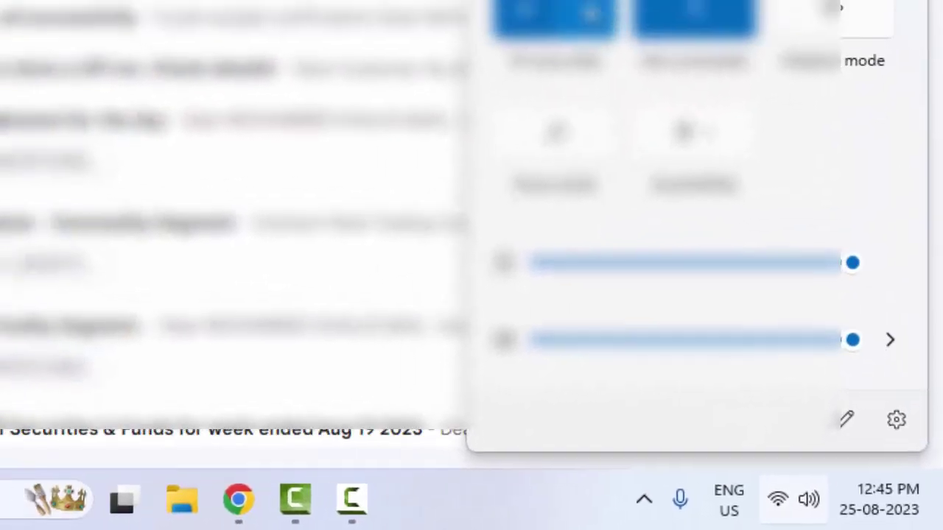
pyautogui.click(590, 11)
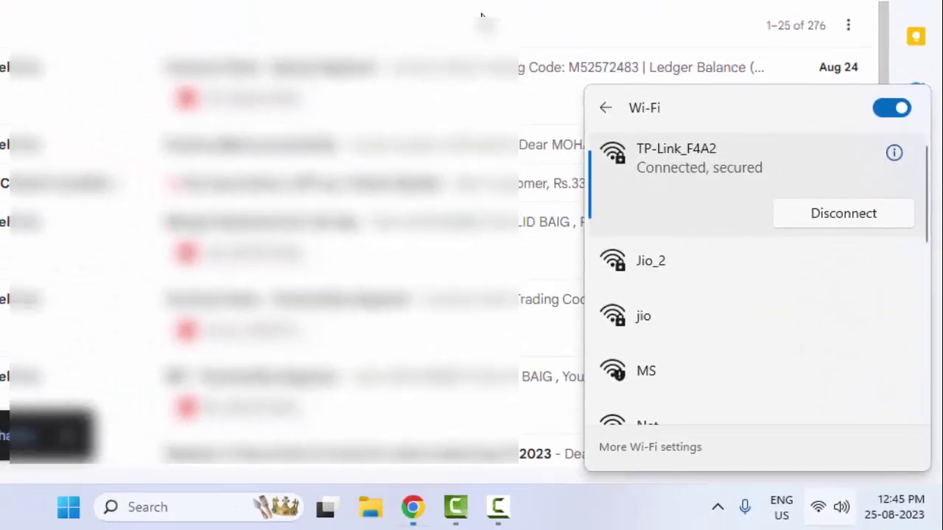
pyautogui.click(579, 131)
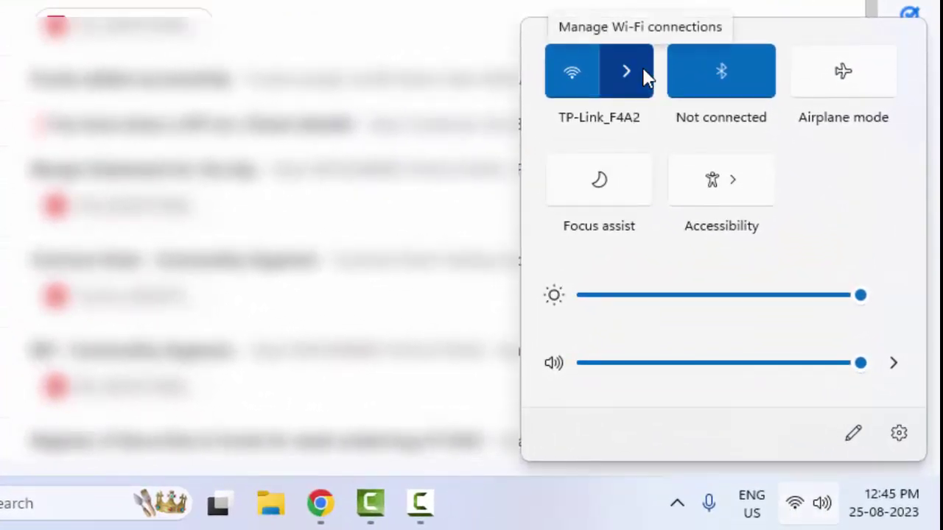
pyautogui.click(642, 72)
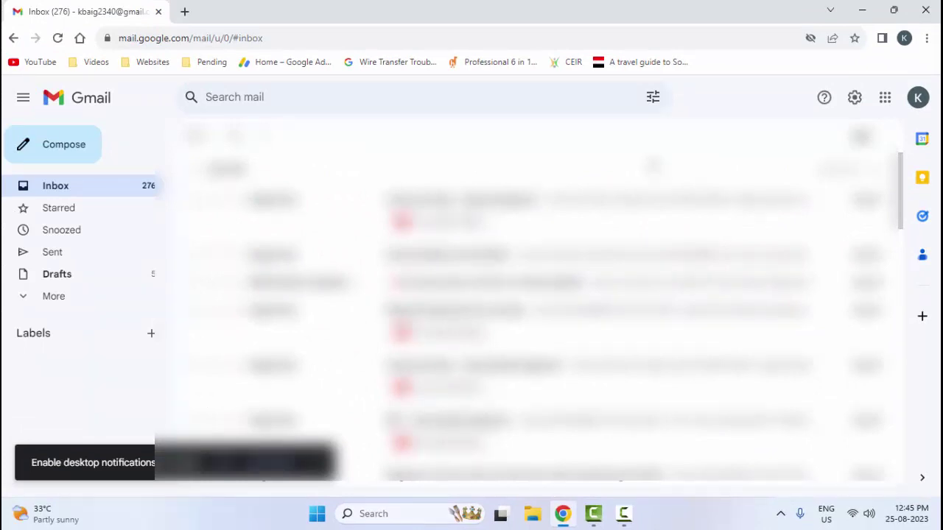
# Step: Search 'internet speed test' in a new tab and run Google's speed test
pyautogui.click(190, 18)
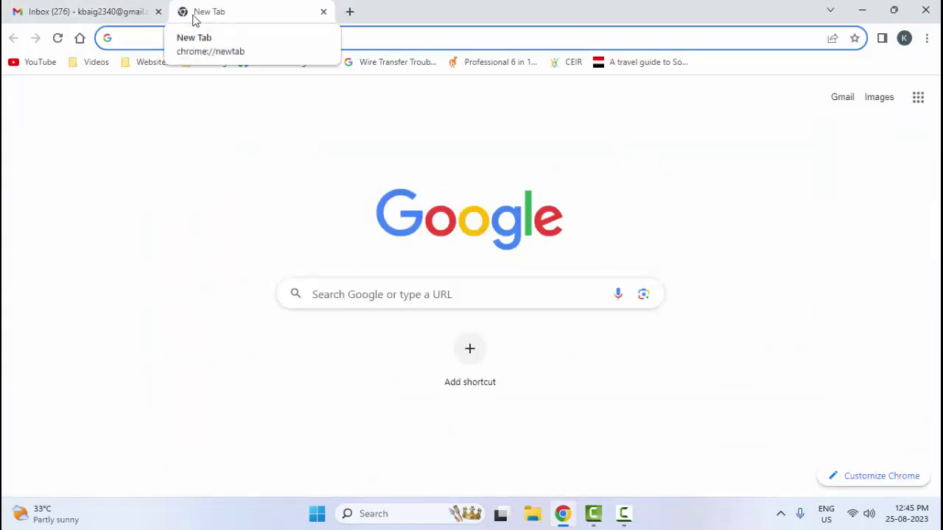
pyautogui.write('inter')
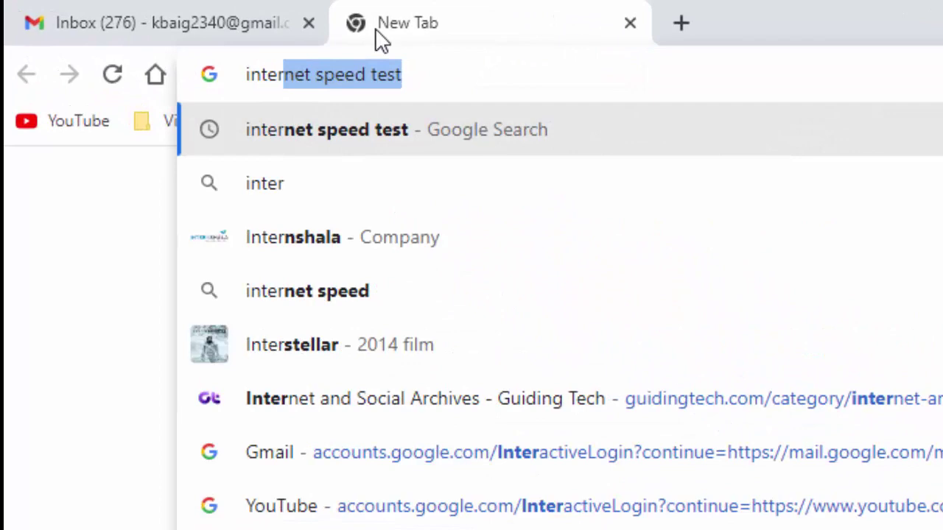
pyautogui.press('Return')
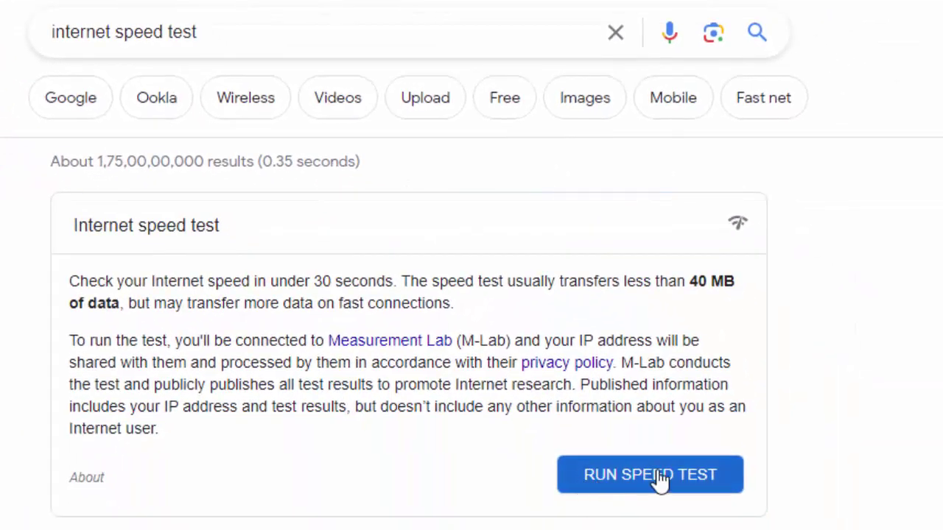
pyautogui.click(672, 481)
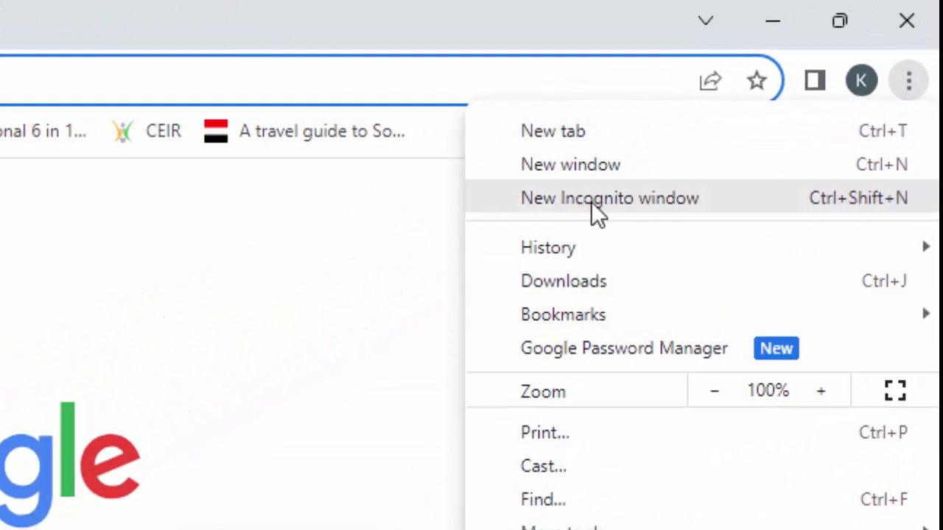
pyautogui.click(625, 201)
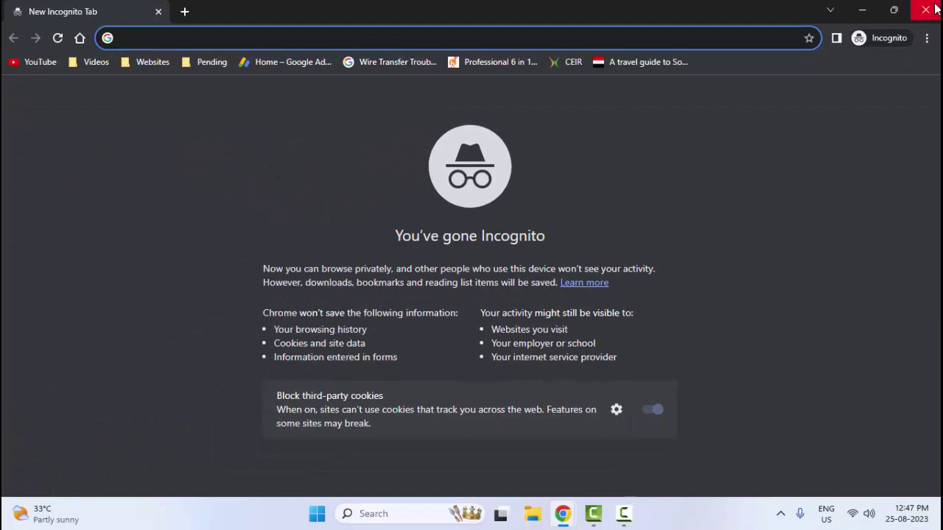
pyautogui.click(934, 8)
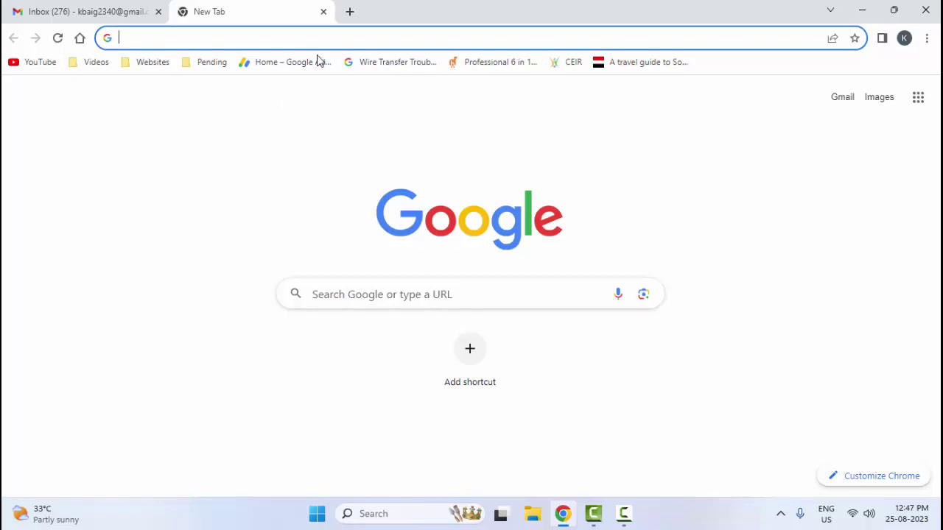
# Step: Close the blank tab and find the 0.03 GB of 15 GB storage readout in Gmail settings
pyautogui.click(324, 11)
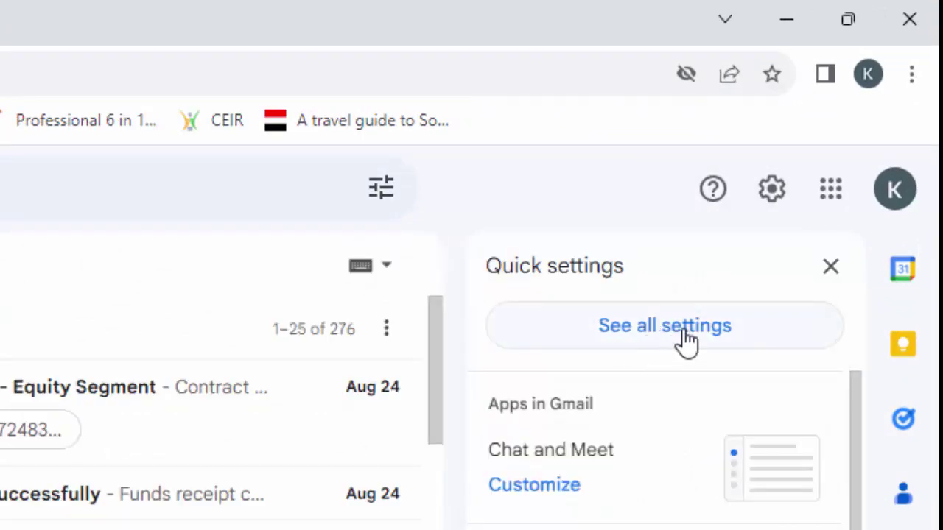
pyautogui.click(692, 337)
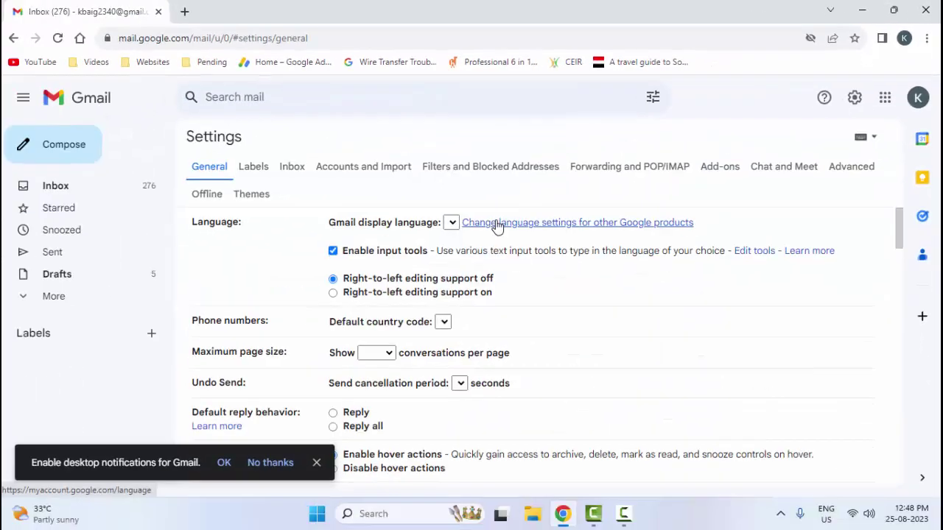
pyautogui.scroll(-2, 678, 326)
pyautogui.scroll(-3, 675, 326)
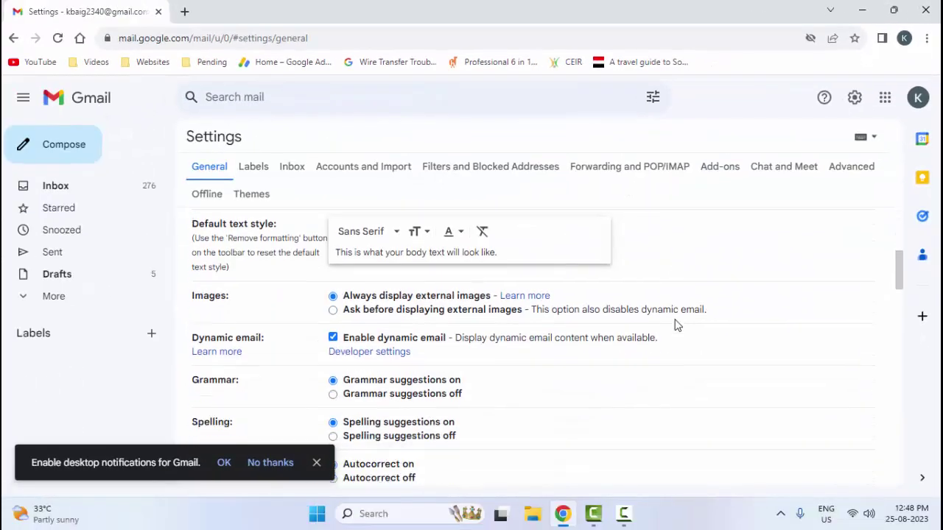
pyautogui.scroll(-3, 675, 327)
pyautogui.scroll(-3, 673, 327)
pyautogui.scroll(-10, 670, 327)
pyautogui.scroll(-5, 656, 332)
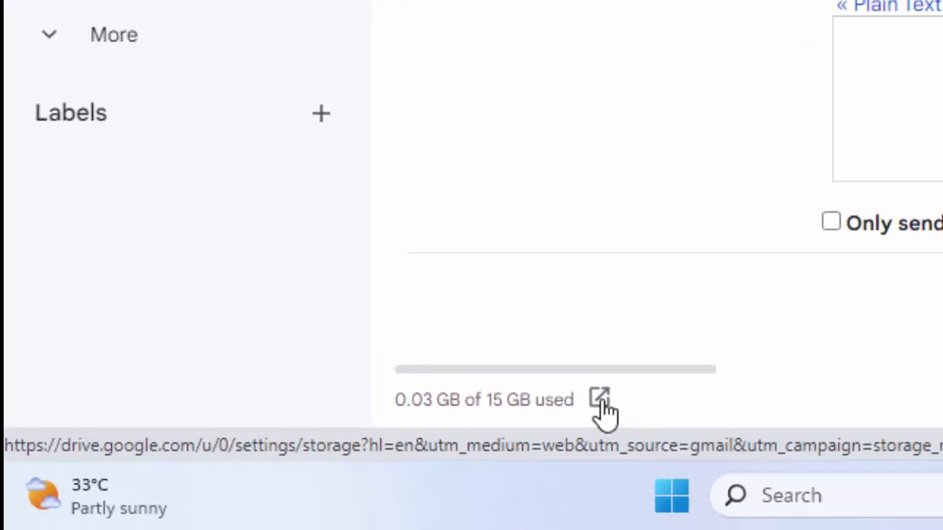
# Step: Review the Google One storage breakdown (0.02 GB of 15 GB) and close that tab
pyautogui.click(600, 400)
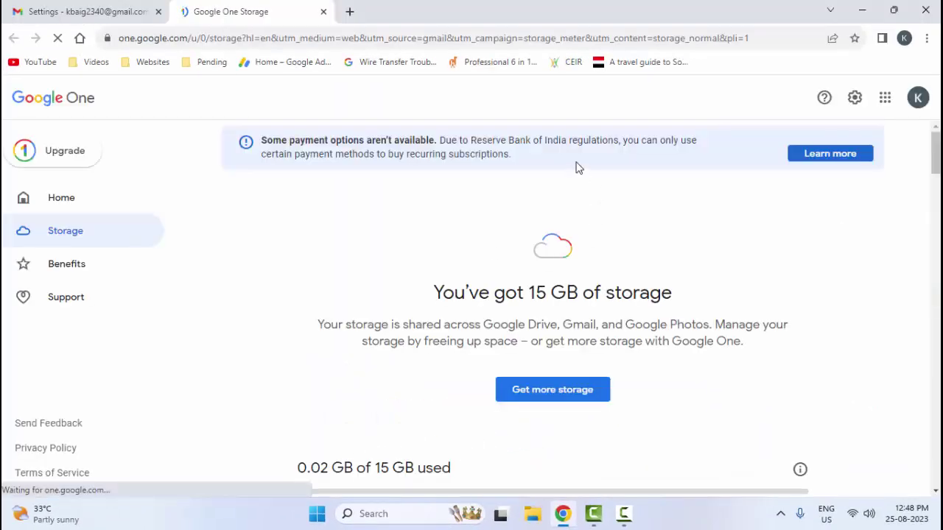
pyautogui.scroll(-2, 579, 168)
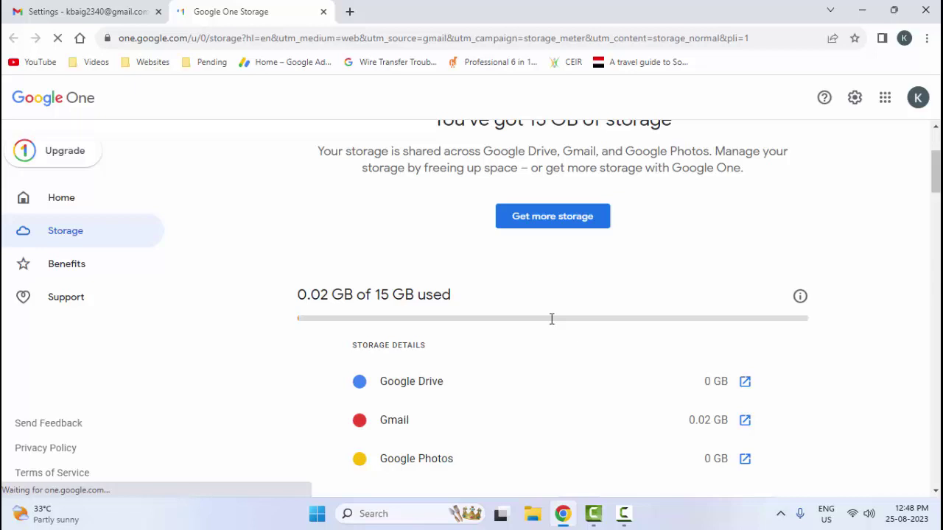
pyautogui.scroll(-2, 394, 270)
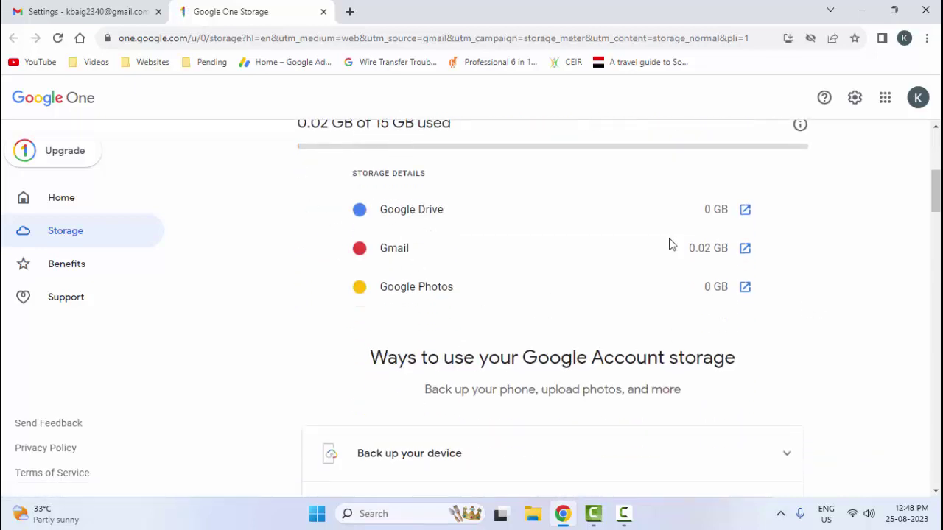
pyautogui.scroll(1, 580, 345)
pyautogui.scroll(1, 575, 364)
pyautogui.scroll(1, 575, 362)
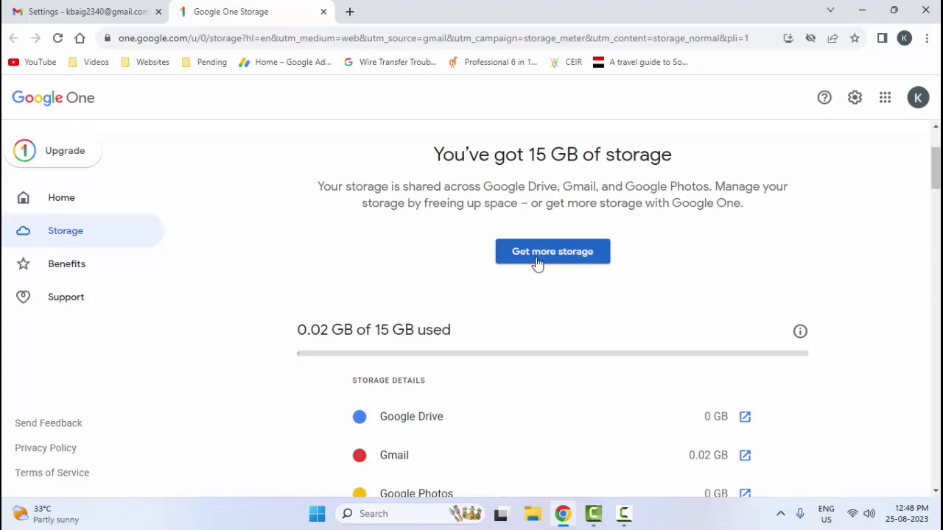
pyautogui.scroll(-3, 564, 272)
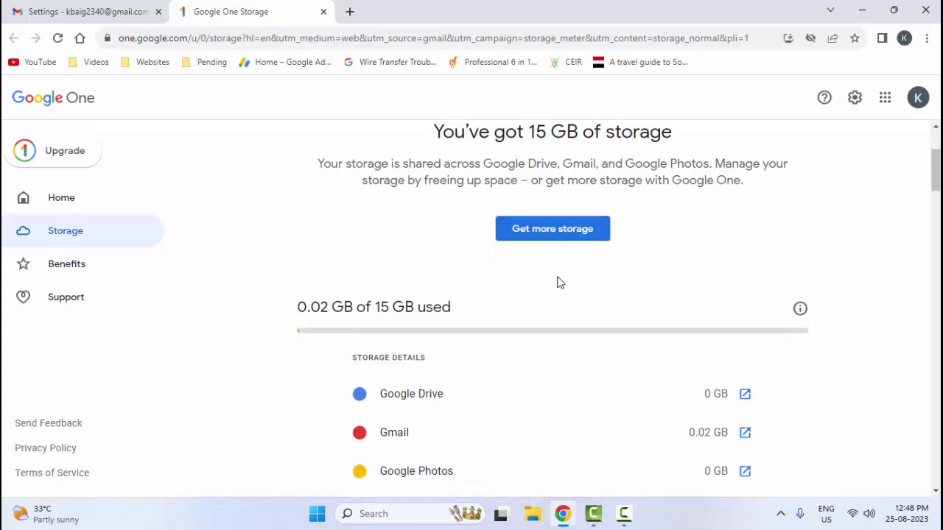
pyautogui.scroll(-3, 558, 280)
pyautogui.scroll(-2, 549, 302)
pyautogui.scroll(6, 552, 313)
pyautogui.scroll(4, 554, 313)
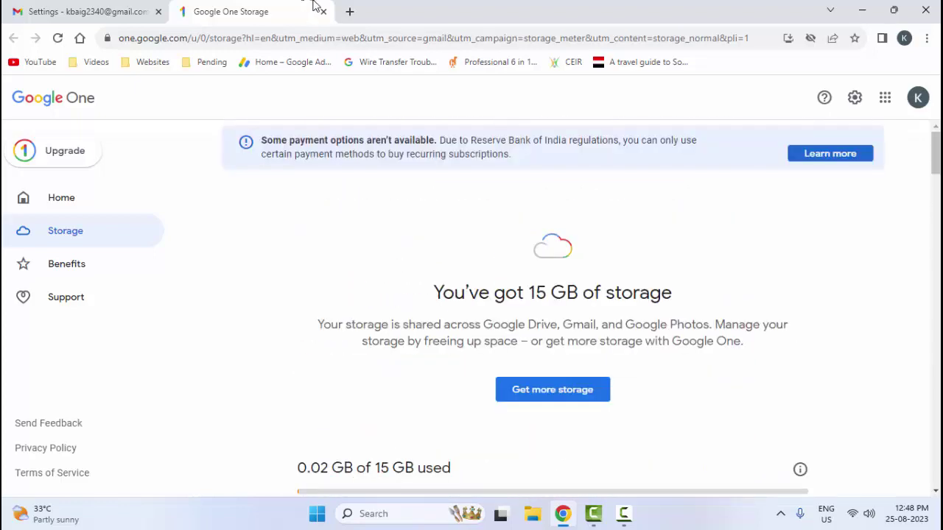
pyautogui.click(324, 12)
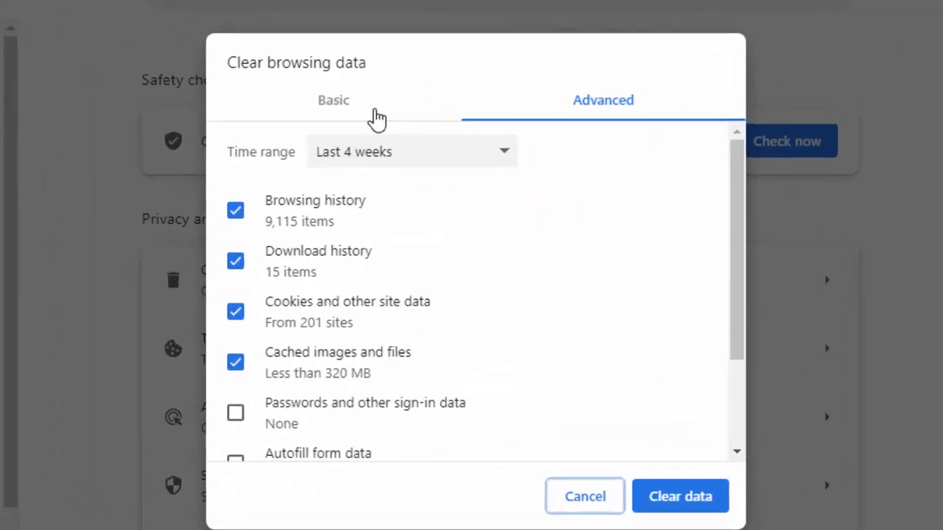
# Step: Clear the last 4 weeks of basic browsing data, toggling browsing history
pyautogui.click(368, 104)
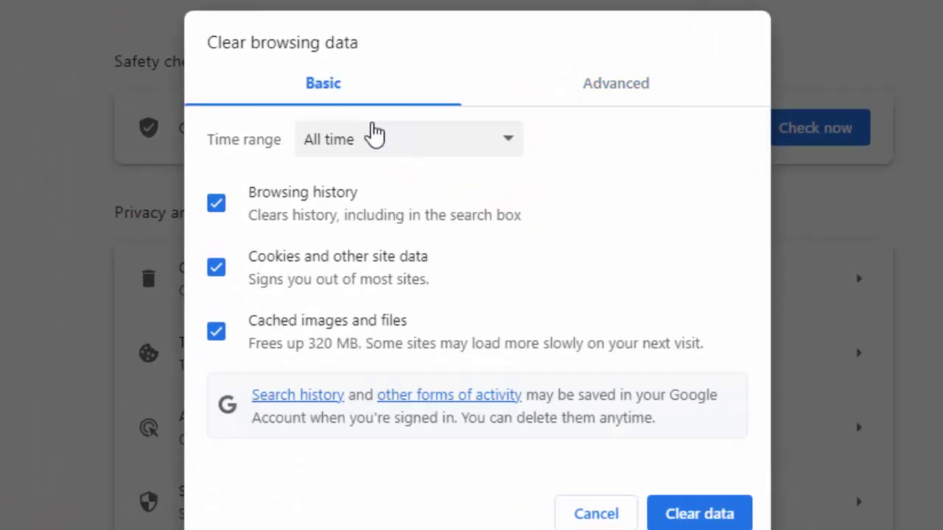
pyautogui.click(372, 143)
pyautogui.click(353, 234)
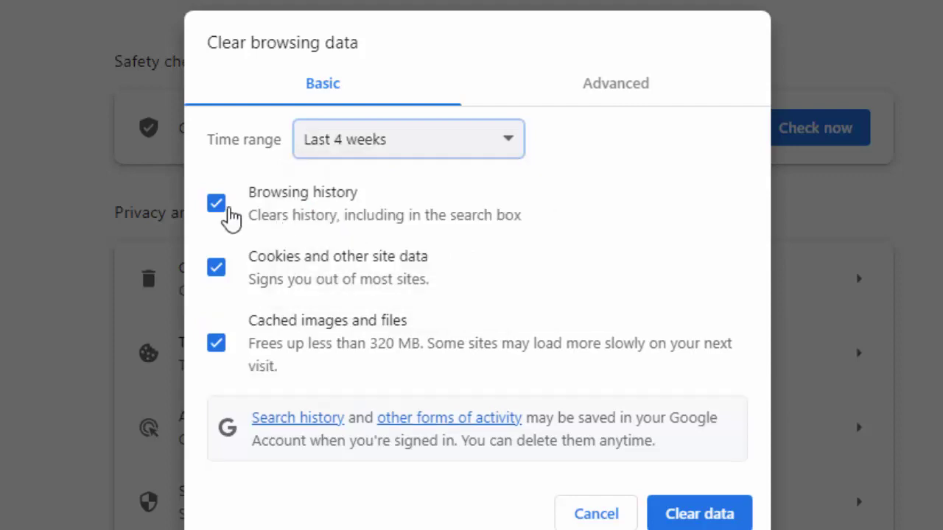
pyautogui.click(228, 211)
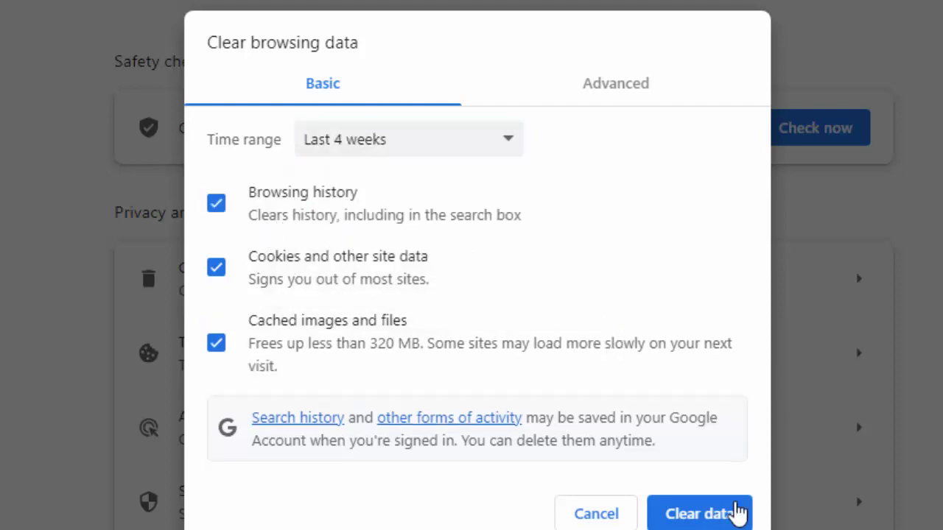
pyautogui.click(605, 515)
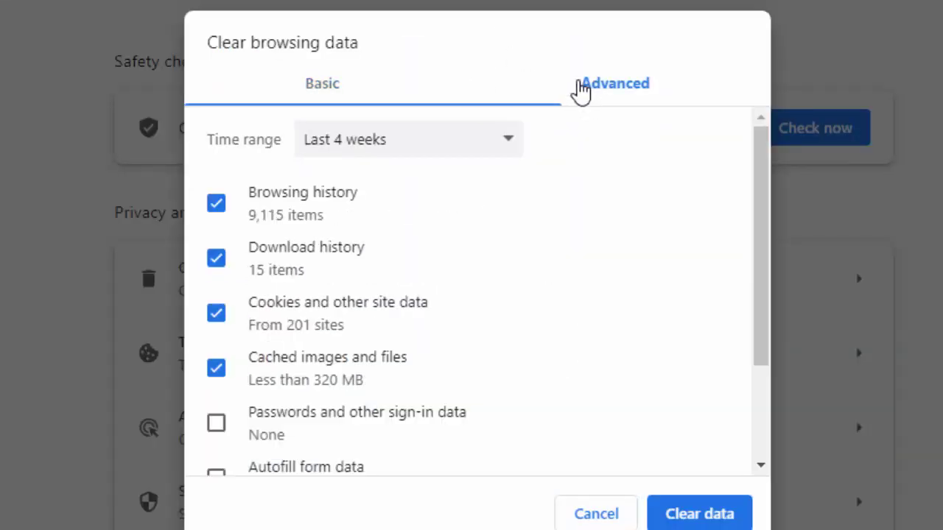
# Step: Clear the last 4 weeks including passwords, autofill form data, site settings and hosted app data
pyautogui.click(428, 144)
pyautogui.click(405, 237)
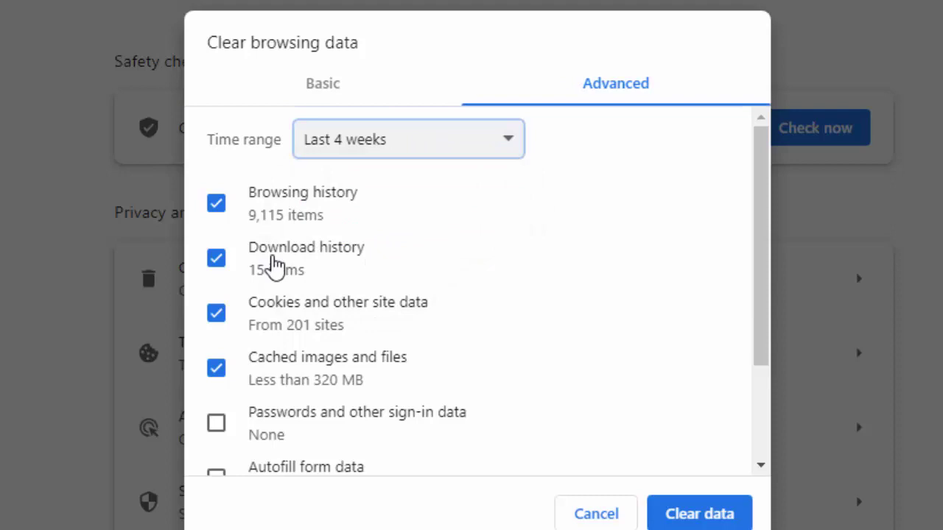
pyautogui.scroll(-2, 277, 434)
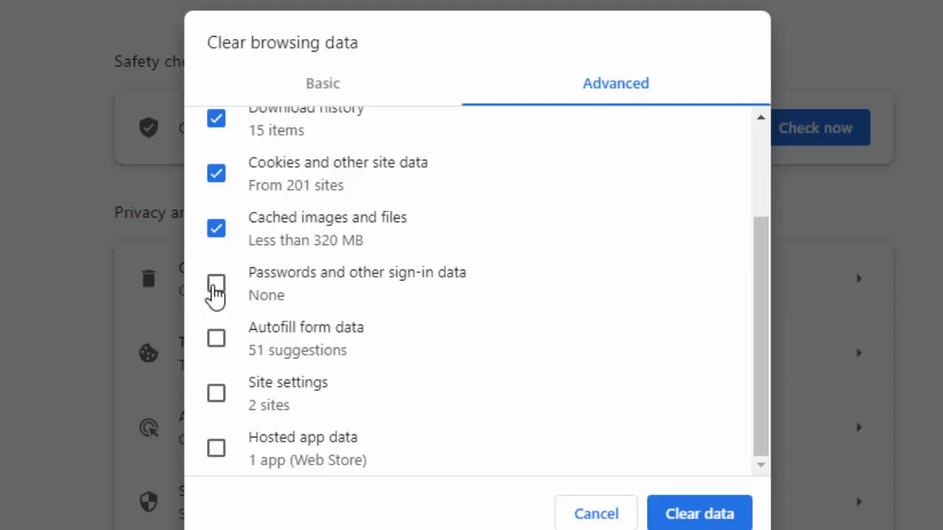
pyautogui.click(214, 287)
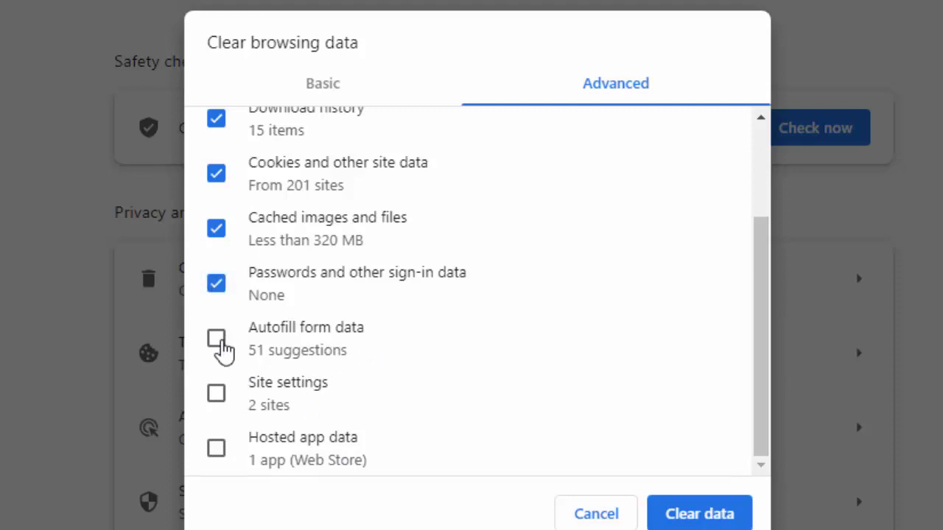
pyautogui.click(216, 339)
pyautogui.click(216, 394)
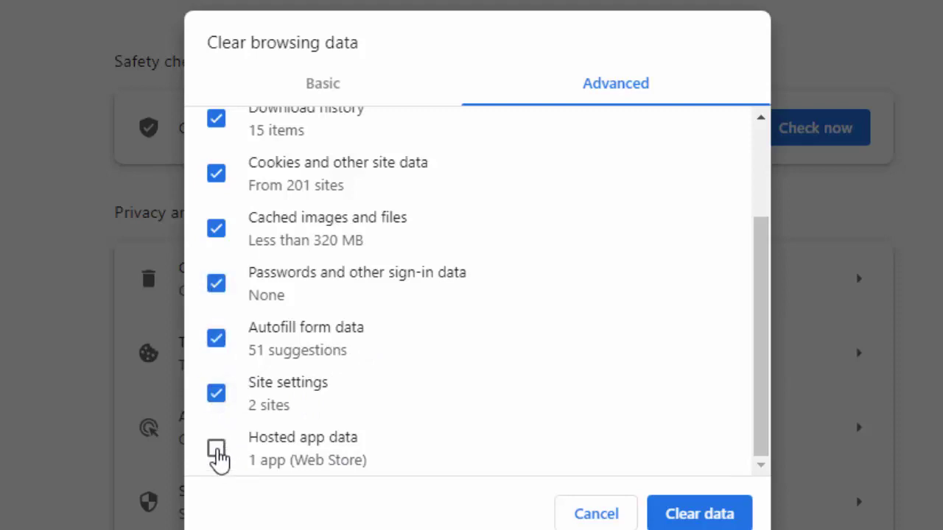
pyautogui.click(216, 449)
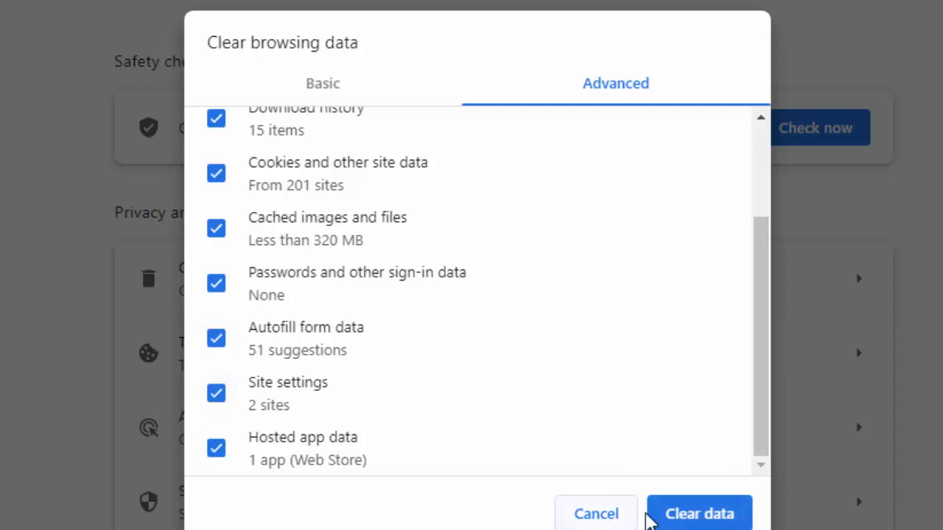
pyautogui.click(626, 515)
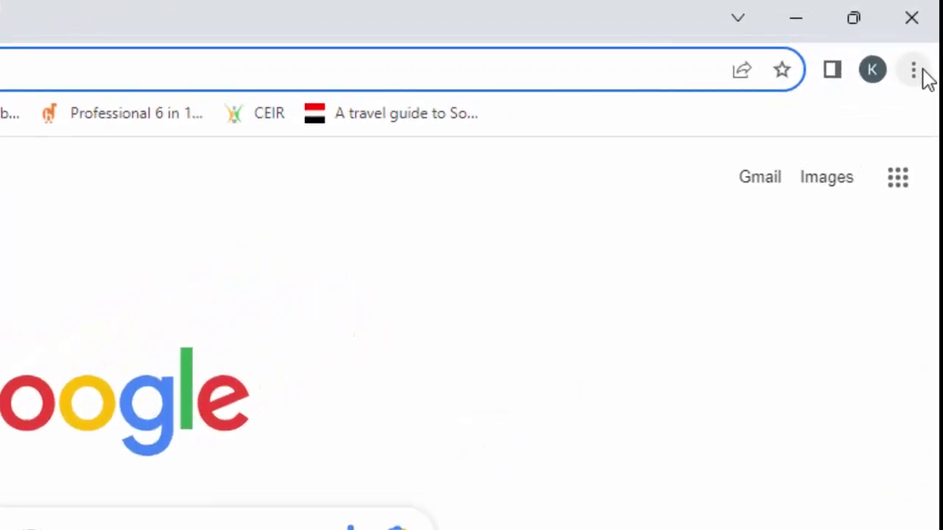
# Step: Check the extensions from the browser menu, then close the Extensions page
pyautogui.click(913, 68)
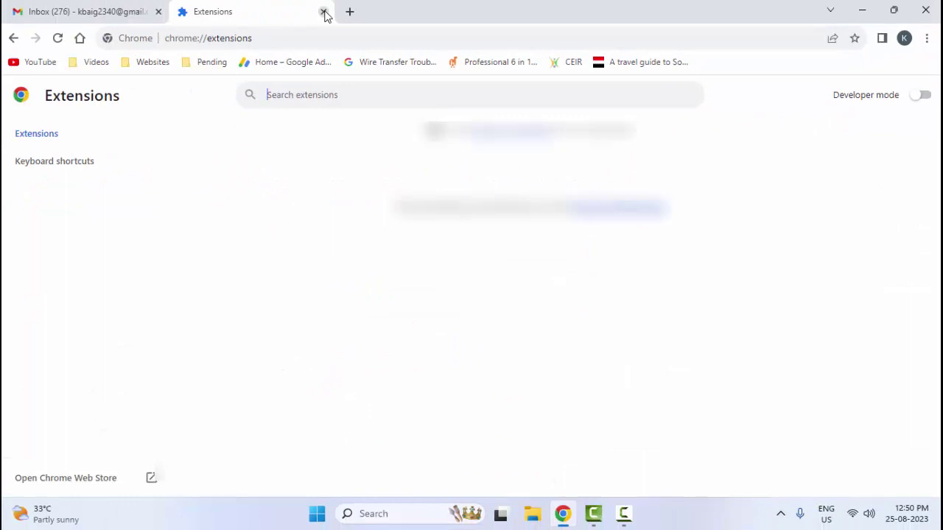
pyautogui.click(324, 11)
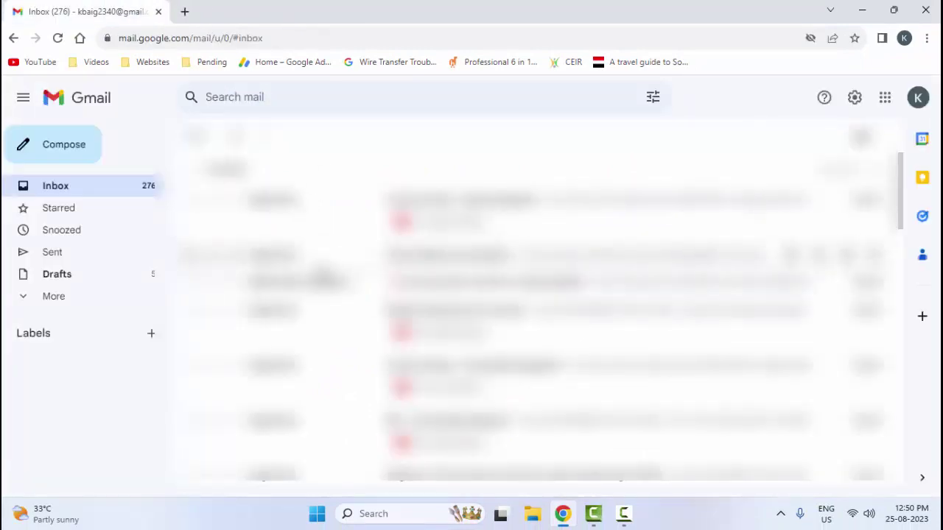